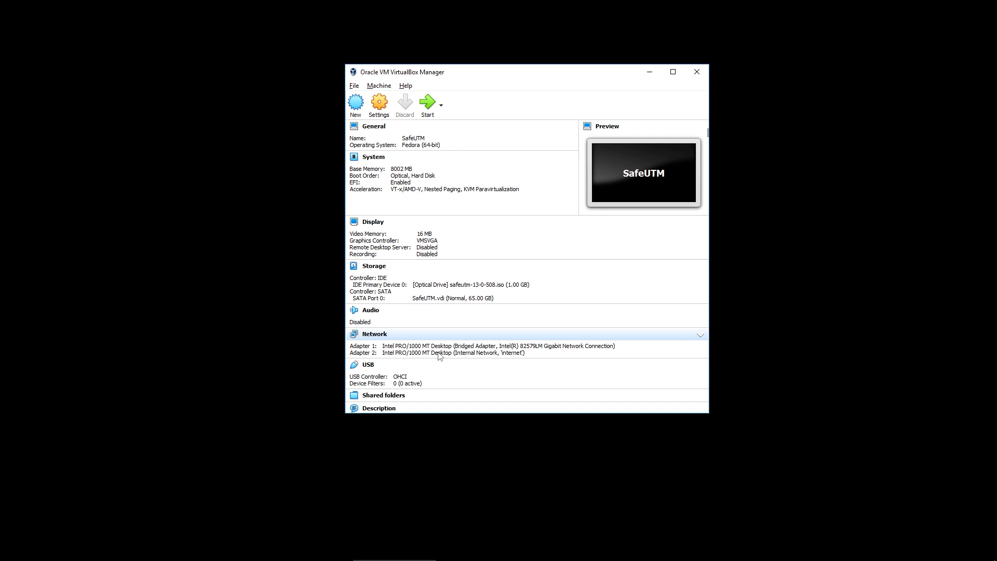
Start the SafeUTM virtual machine so it boots into the installer.
left_click(427, 107)
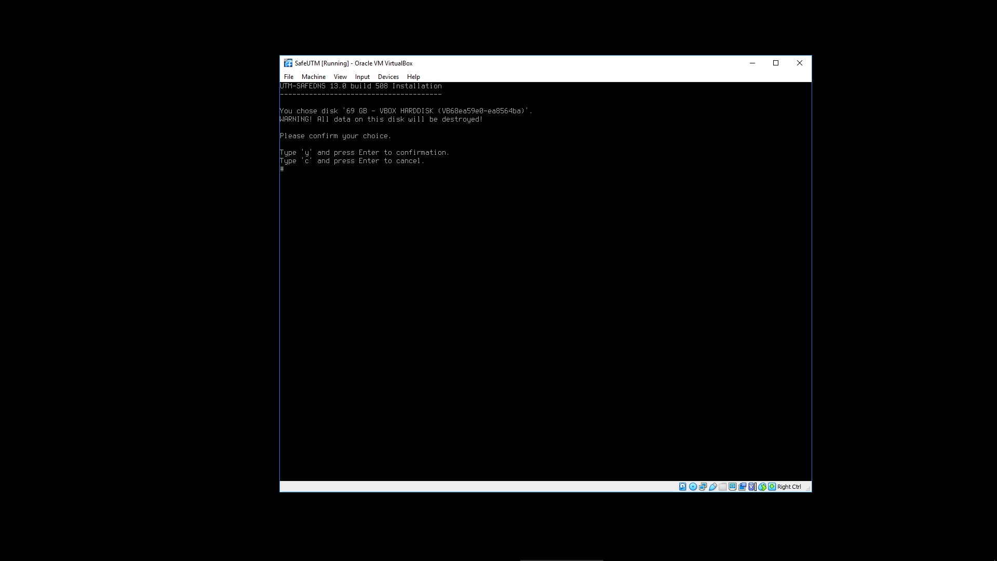
Confirm the 69 GB disk, choose timezone 105 America/Denver and accept the date.
type("y")
key("Return")
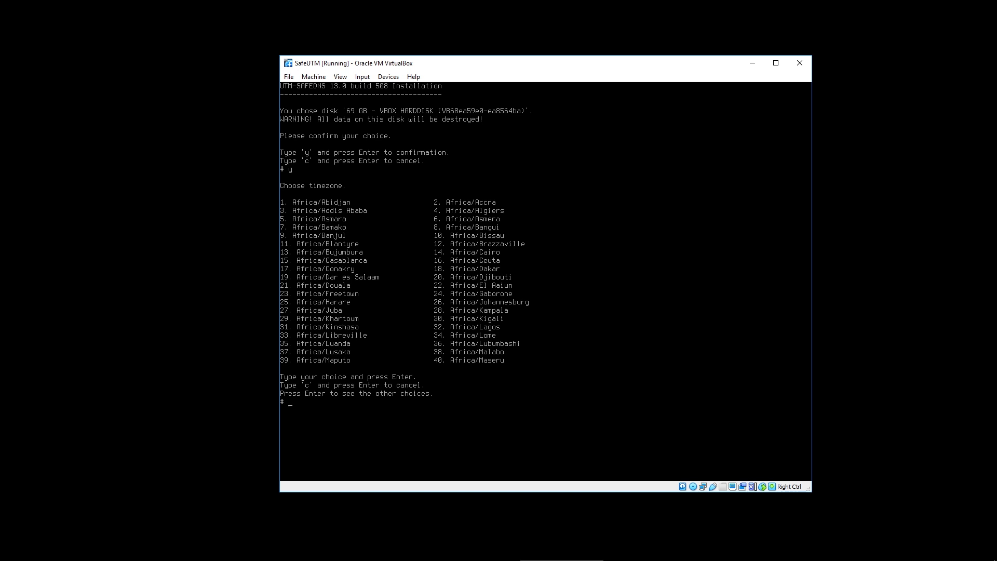
key("Return")
key("Return")
type("105")
key("Return")
type("y")
key("Return")
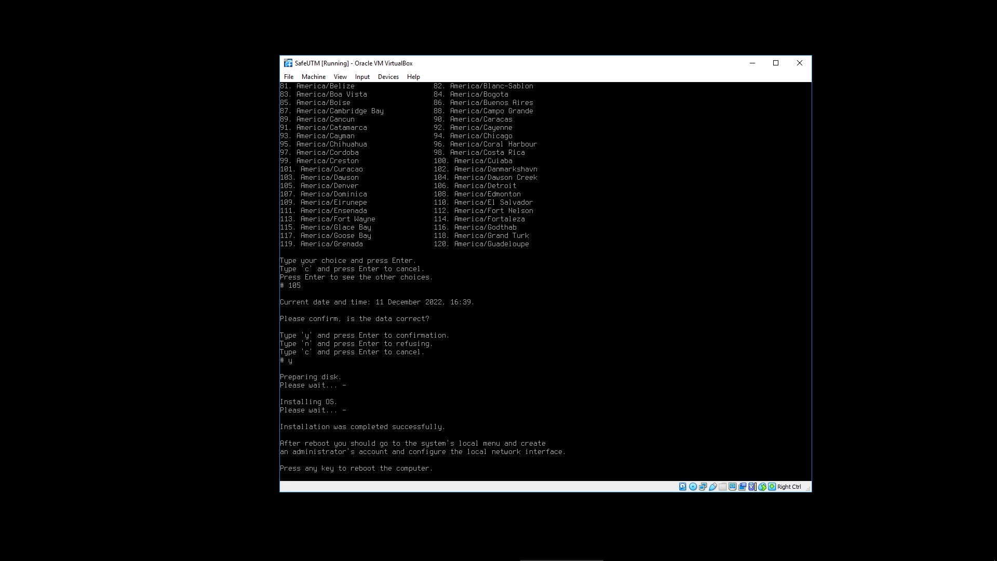
Reboot after installation and enter the local menu from the console dashboard.
key("Return")
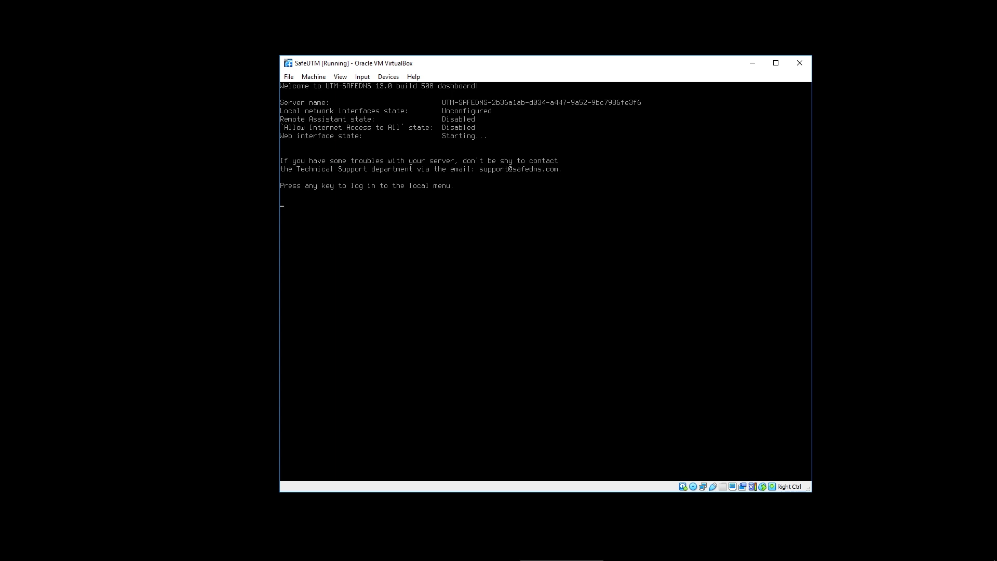
key("Return")
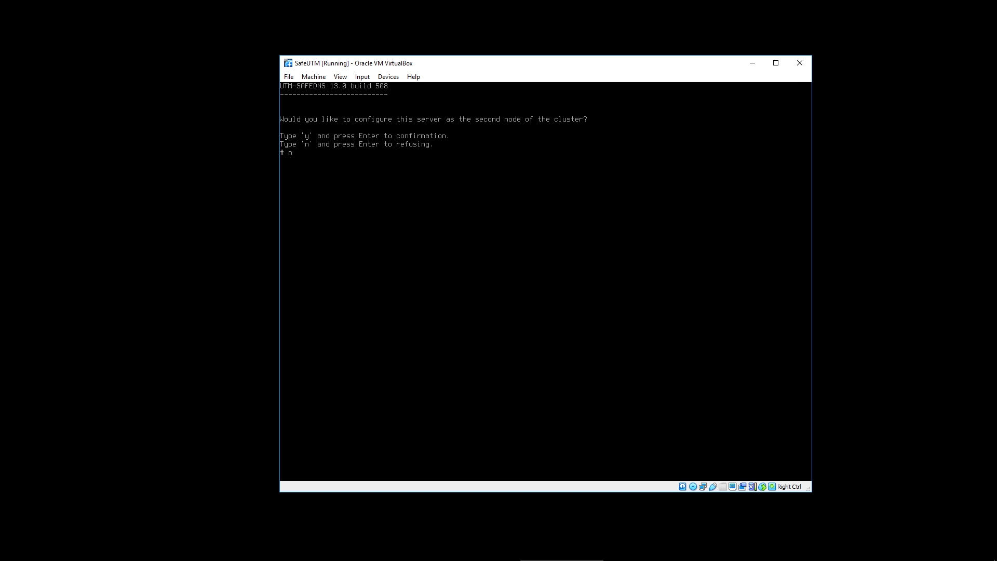
Decline the cluster-node setup and create the administrator account 'admin' with its password.
key("Return")
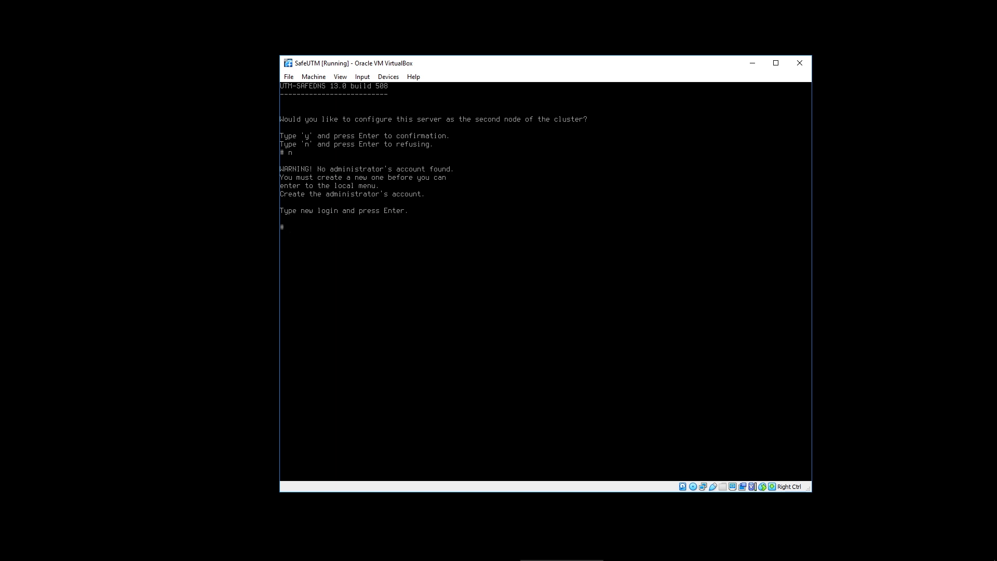
type("admin")
key("Return")
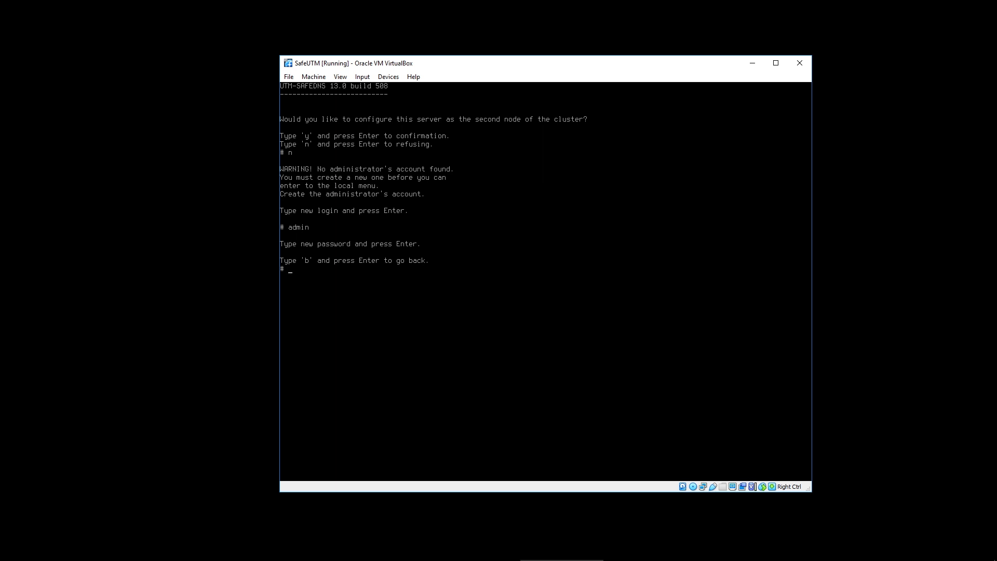
key("Return")
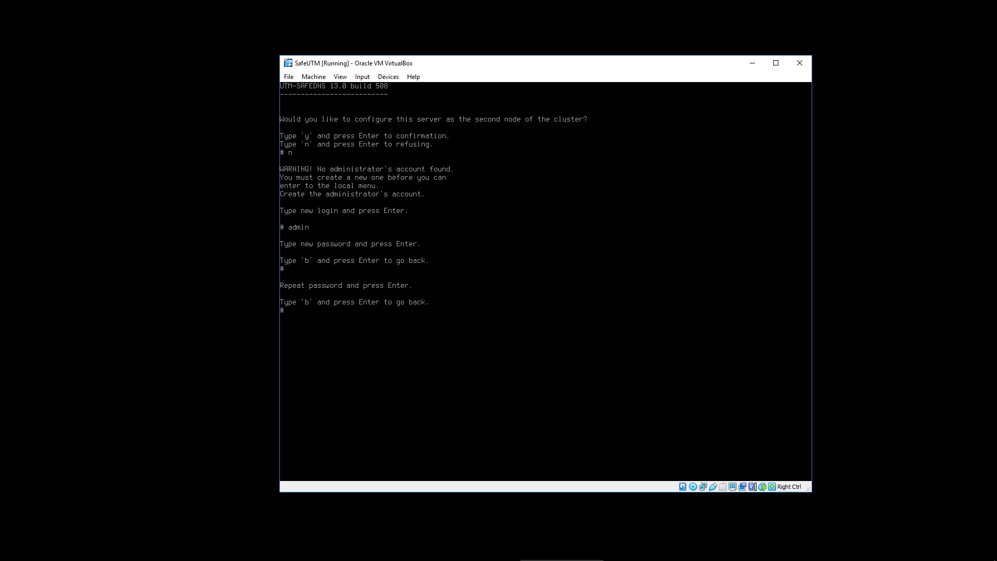
key("Return")
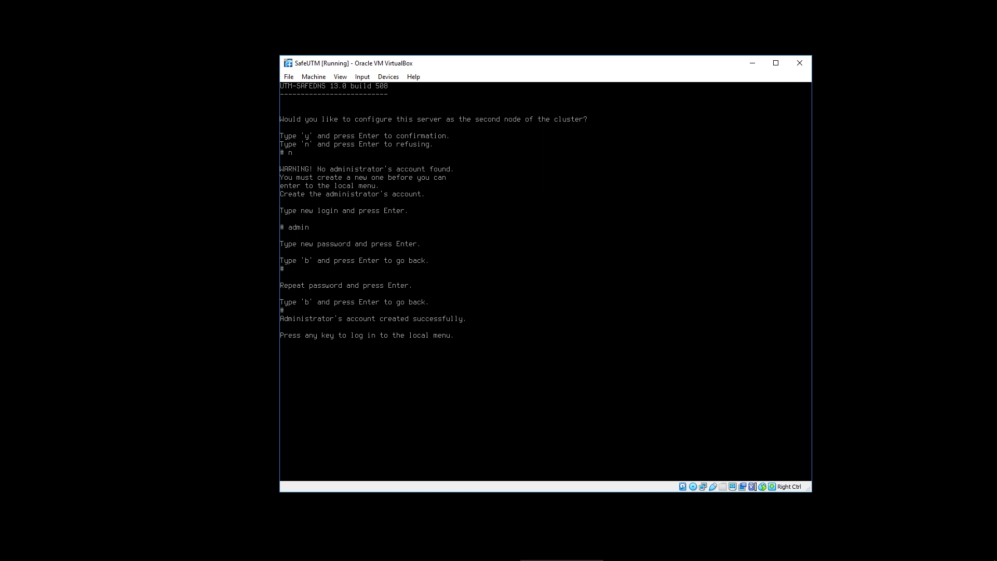
Continue to the local menu login and enter the login name admin.
key("Return")
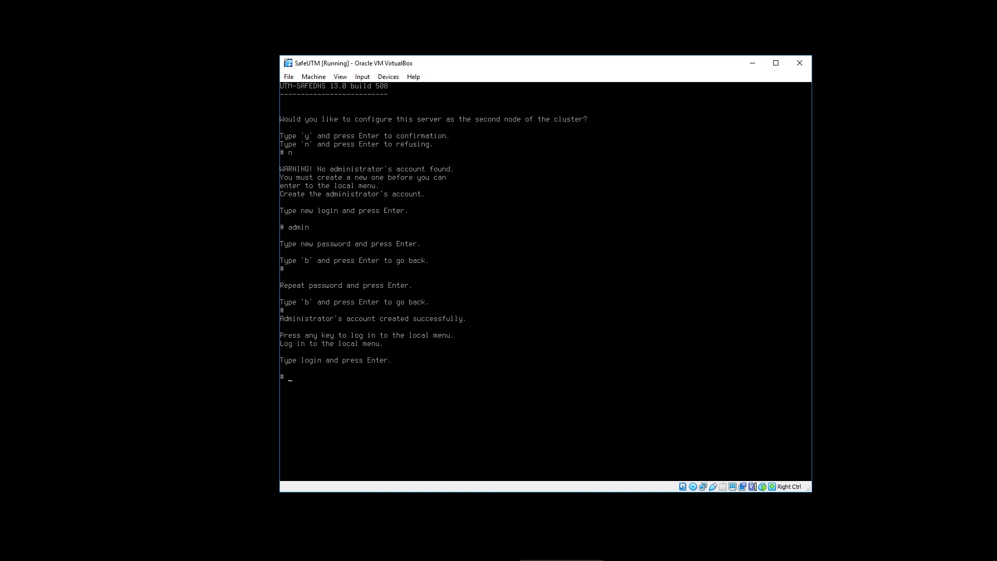
type("admin")
key("Return")
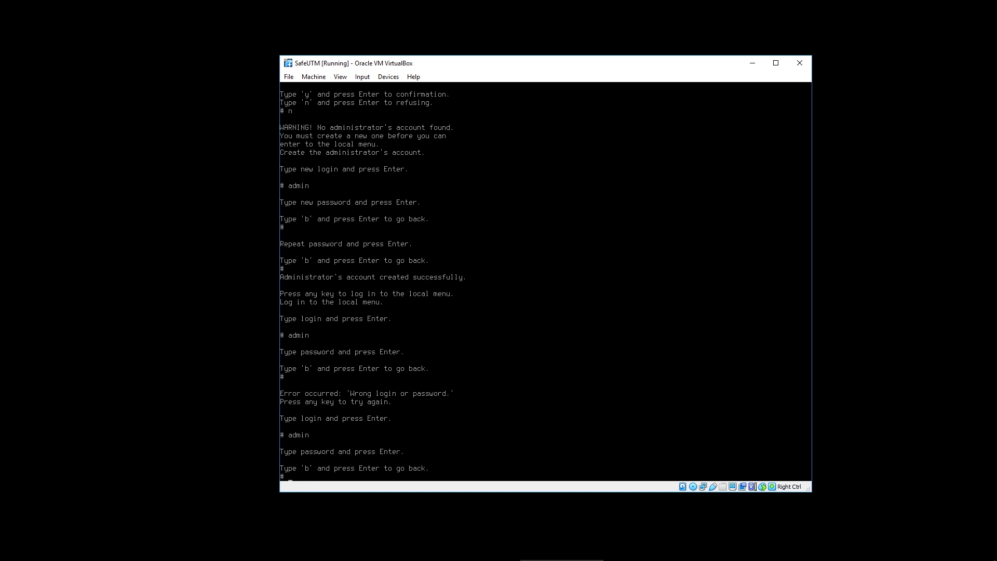
Log in and give the local interface 192.168.88.195/24 with no VLAN tag.
key("Return")
key("Return")
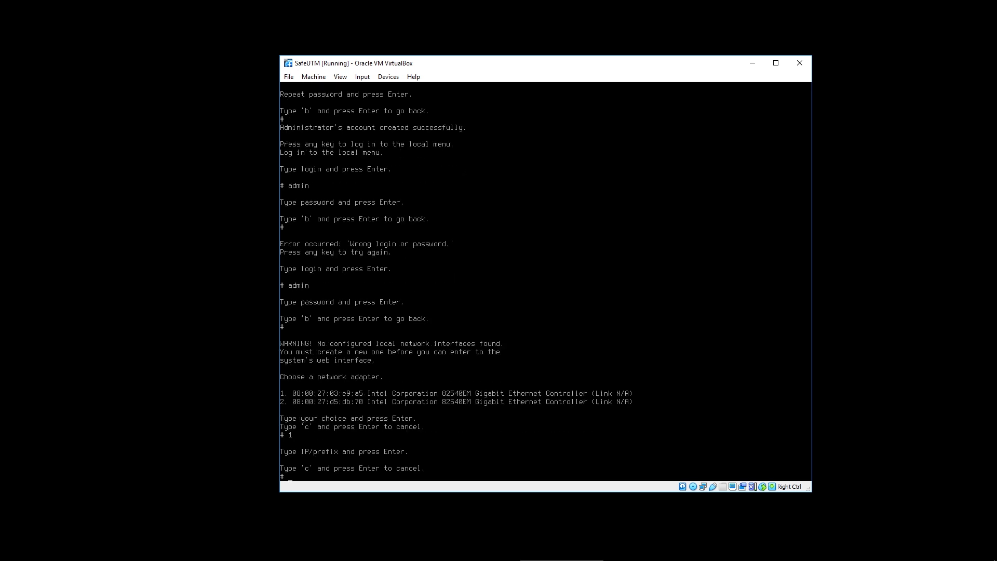
type("192.168.88.195/24")
key("Return")
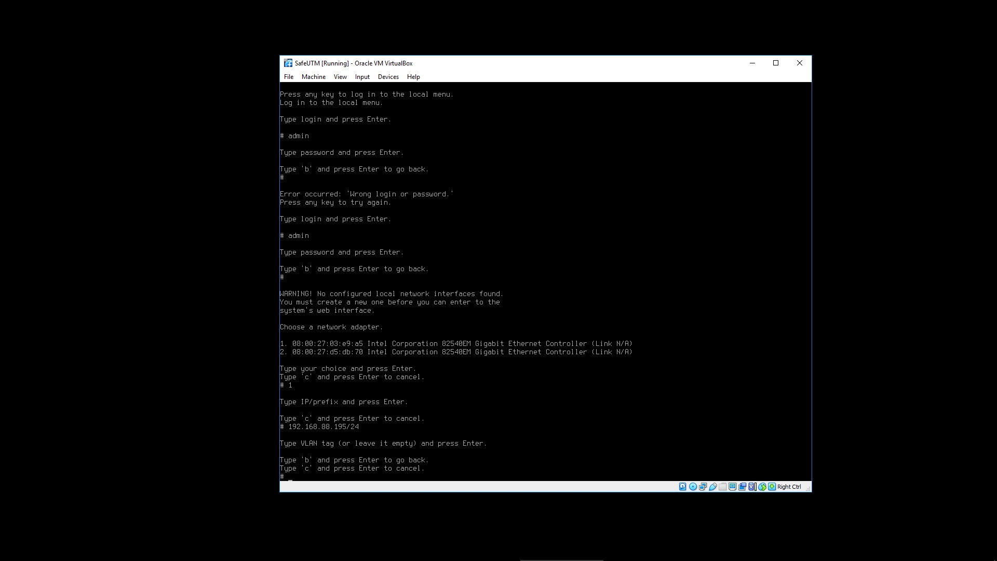
key("Return")
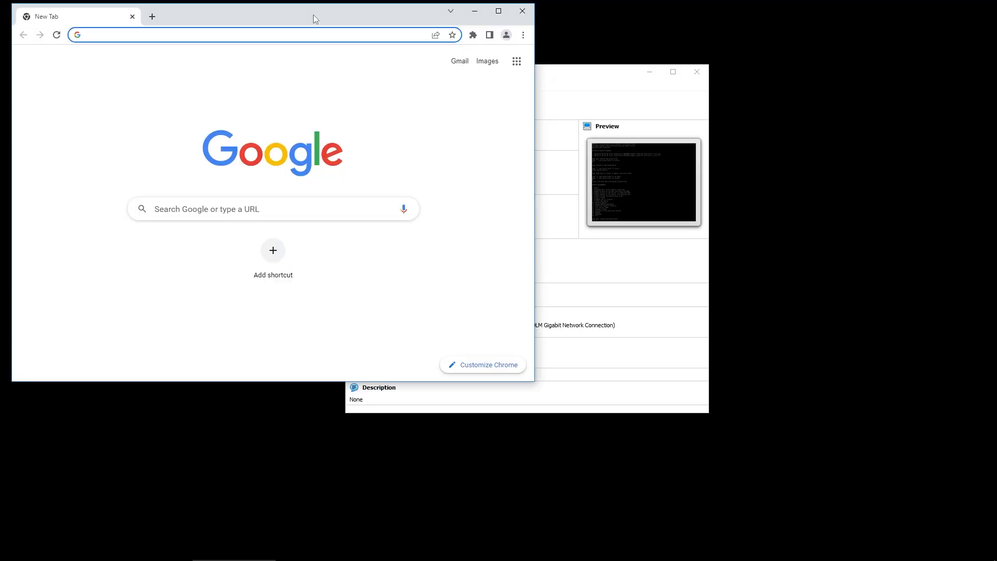
Load 192.168.88.195:8443 in Chrome and proceed past the certificate warning.
type("19")
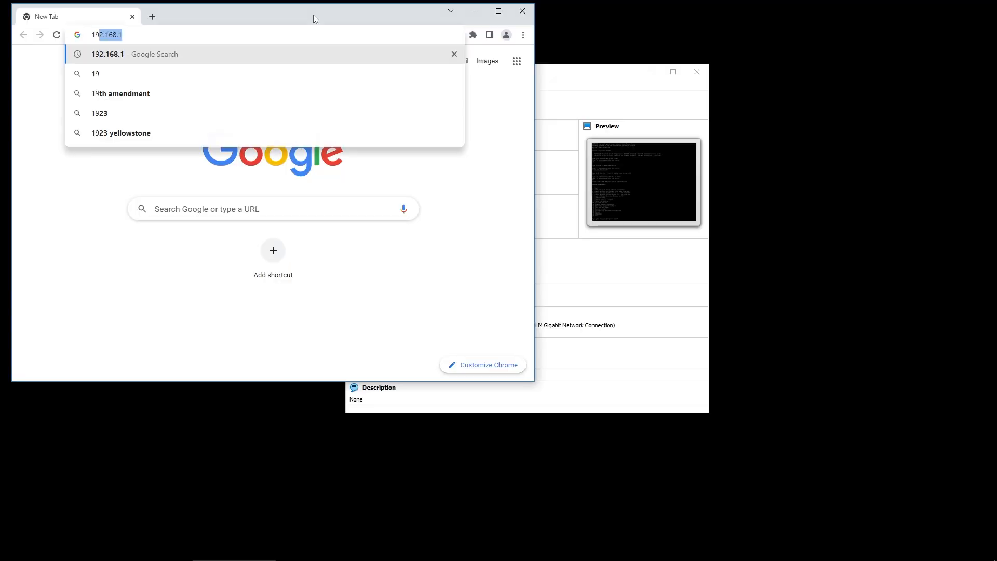
type("2.168.88.")
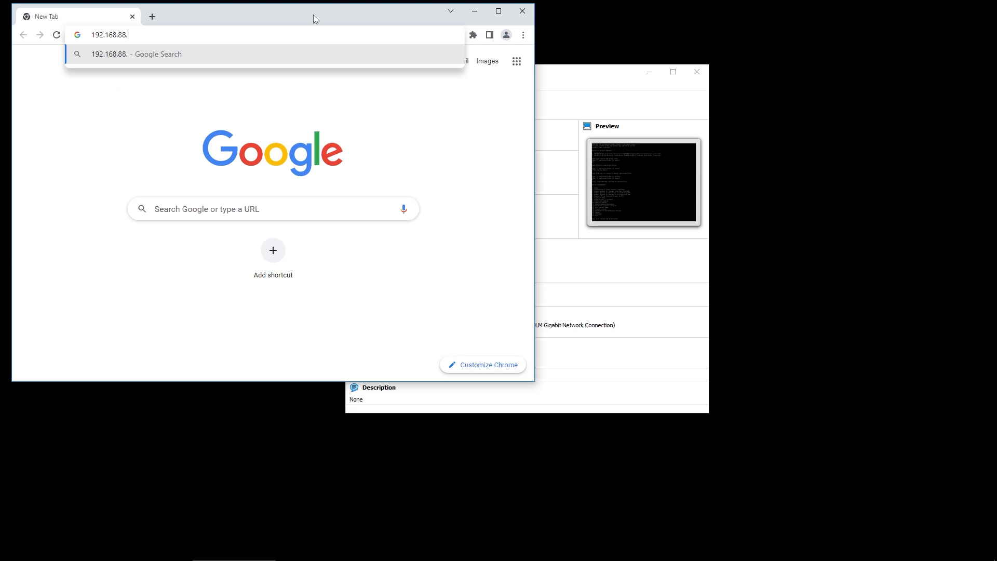
type("195:")
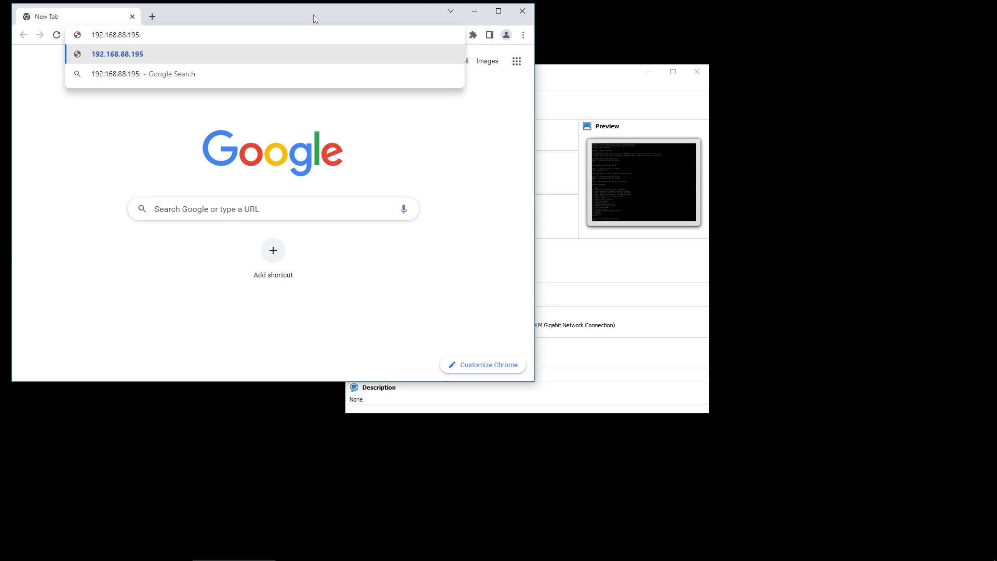
type("8443")
key("Return")
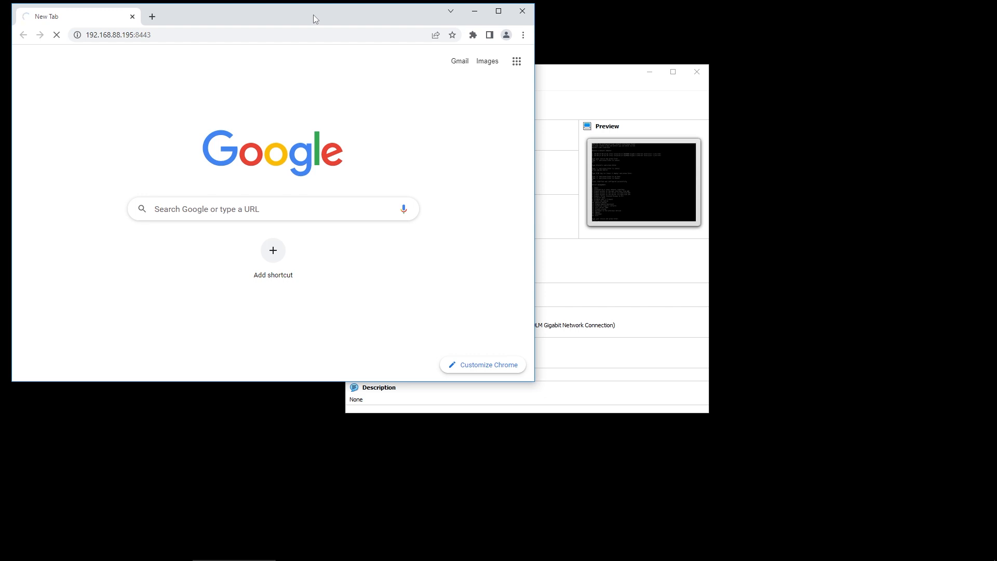
left_click(142, 304)
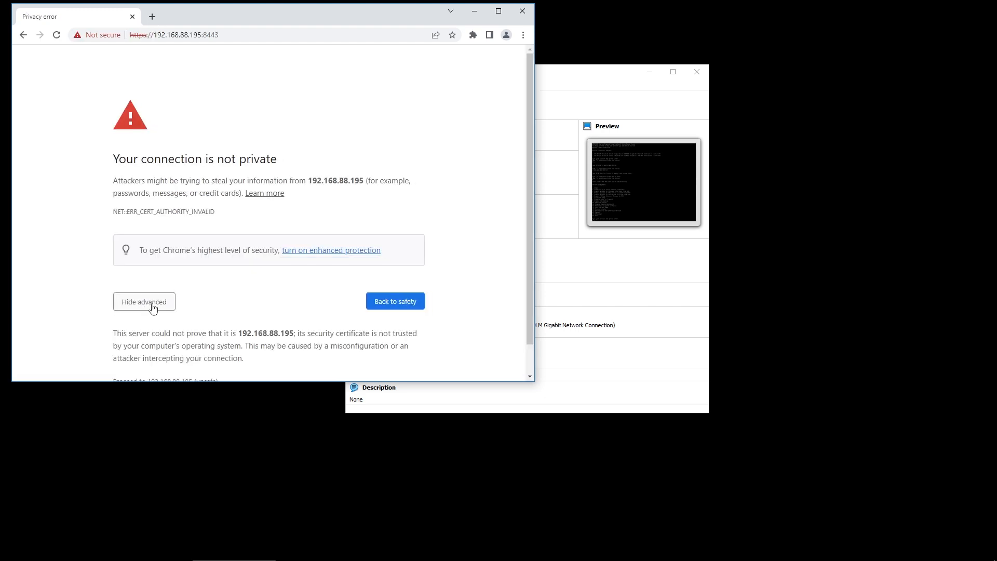
scroll(242, 295, "down", 1)
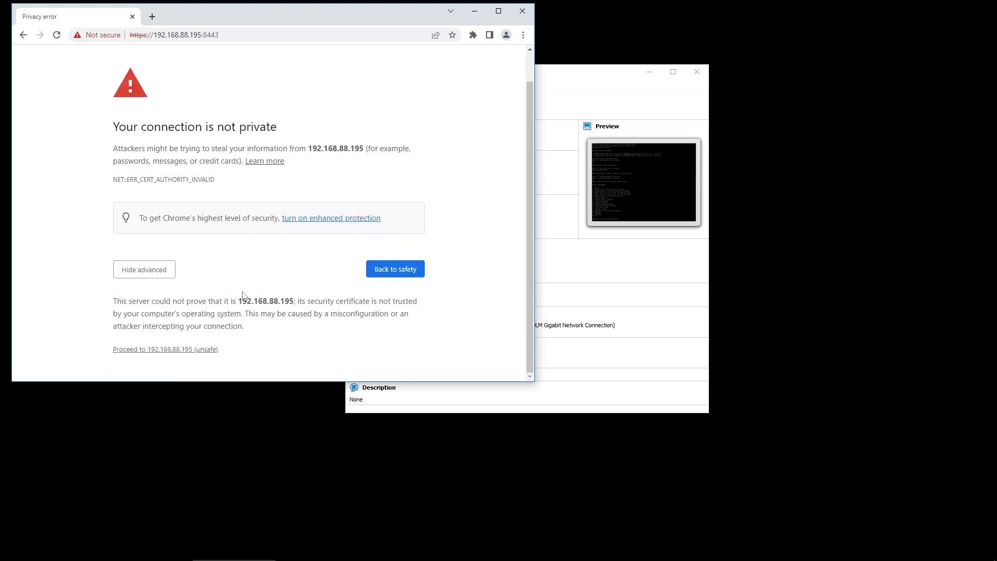
left_click(194, 349)
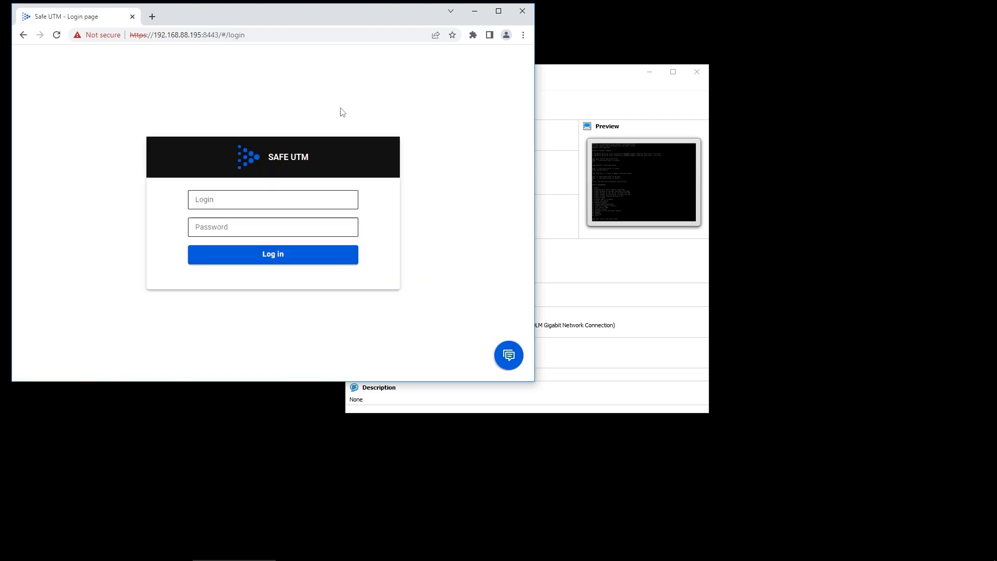
Sign in to the SafeUTM web interface as admin with the administrator password.
left_click(309, 201)
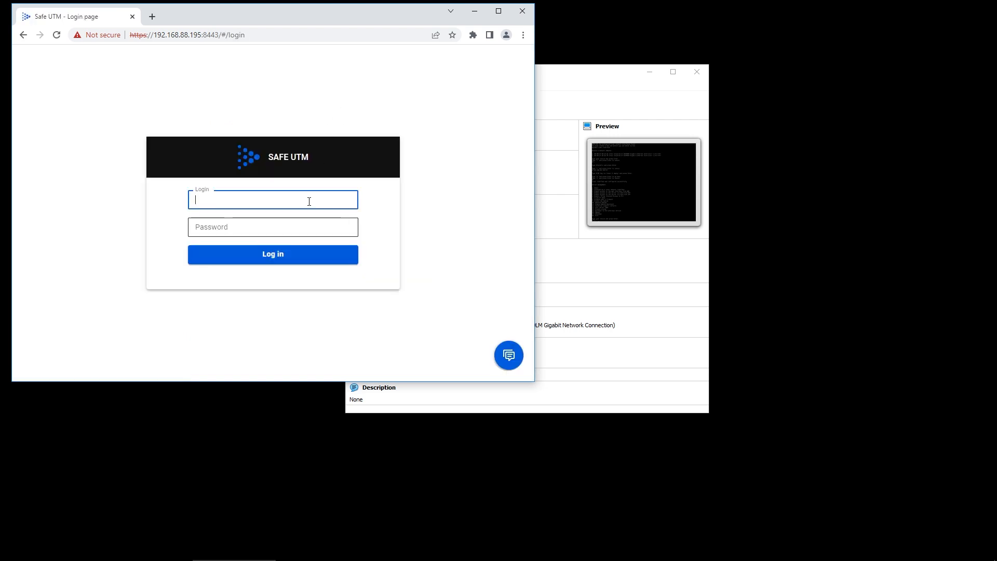
type("admin")
key("Tab")
type("a")
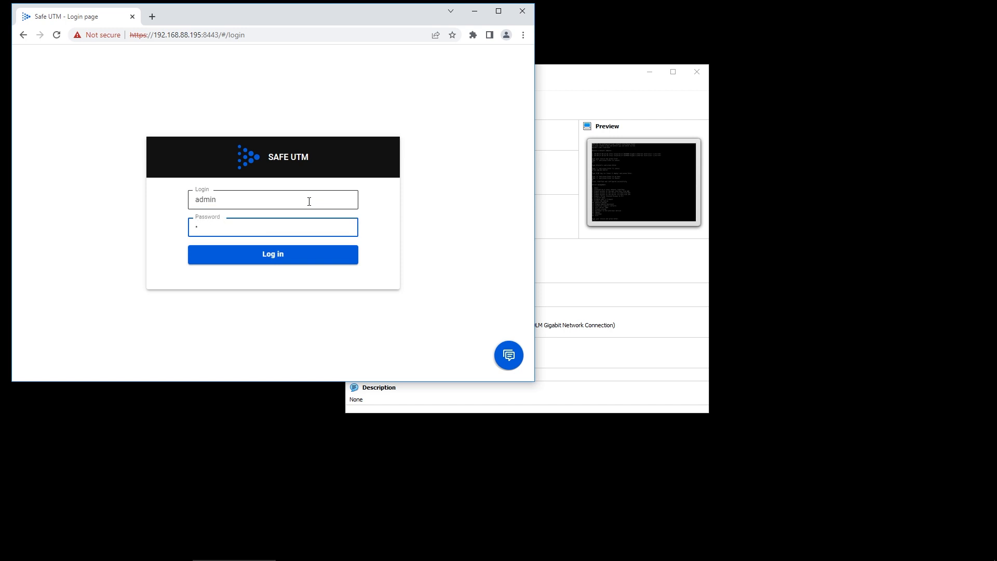
type("•")
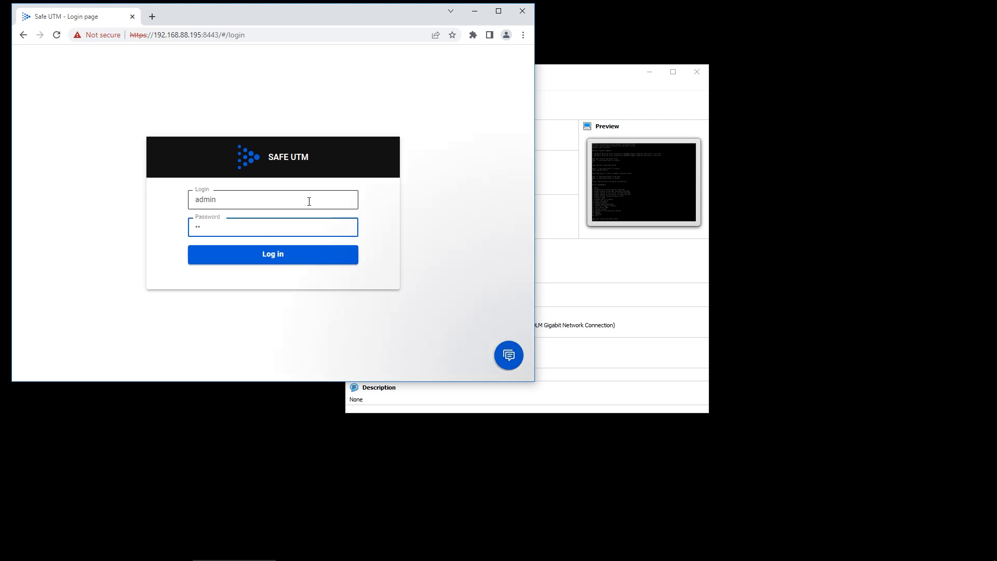
type("••••••")
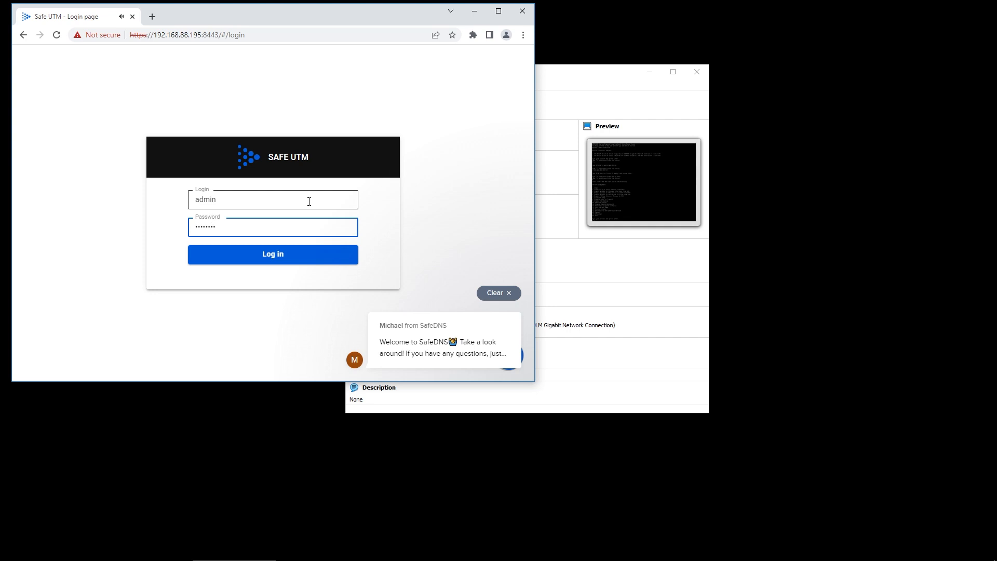
type("••••")
key("Return")
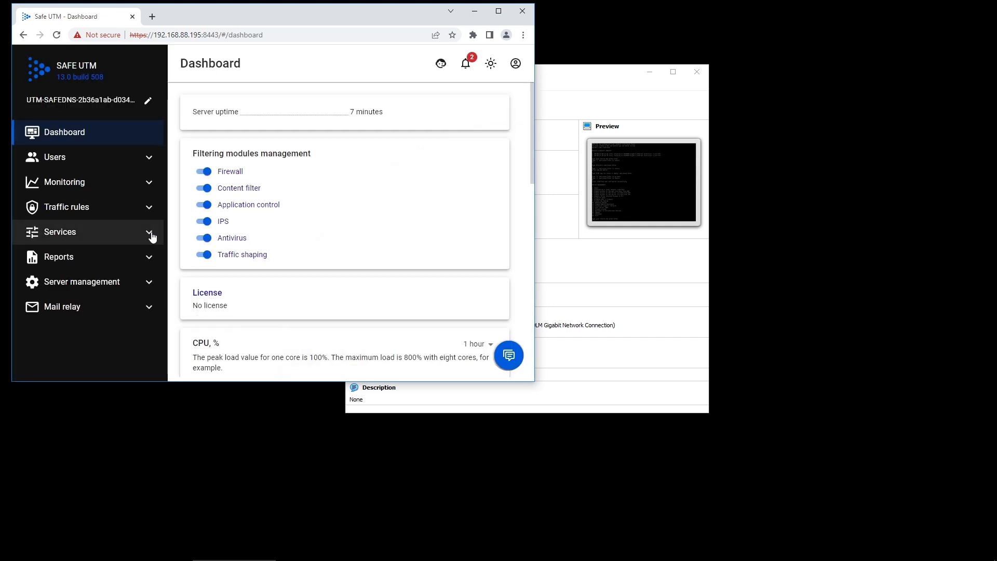
In Network Interfaces, add a Local Ethernet interface on unused card 08:00:27:d5:db:70.
left_click(152, 236)
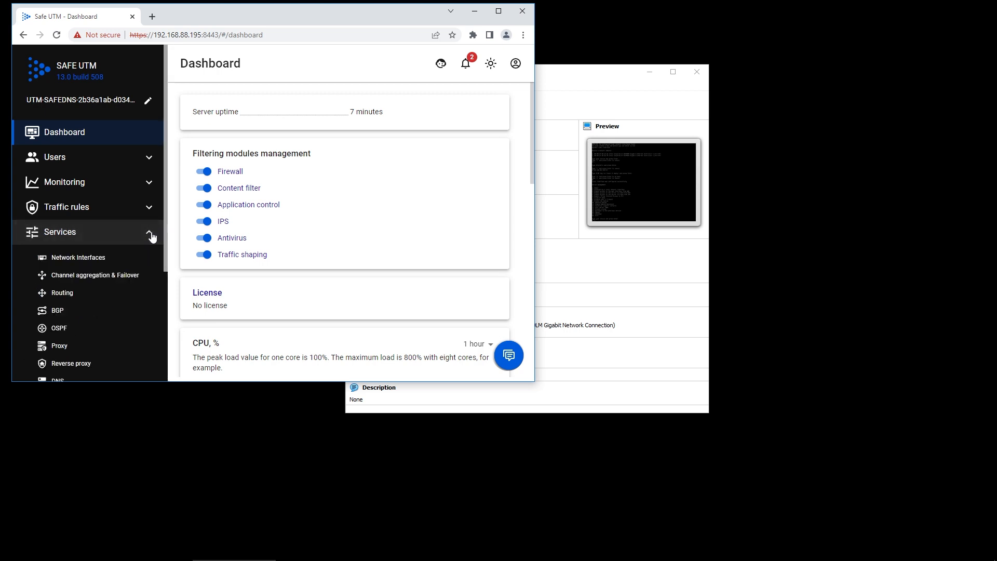
left_click(95, 260)
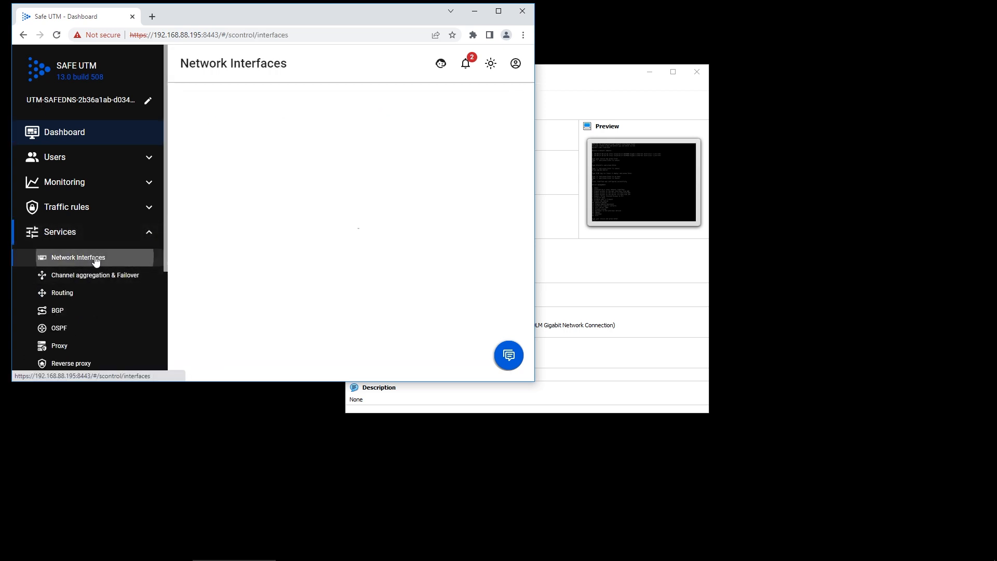
left_click(499, 15)
left_click(197, 92)
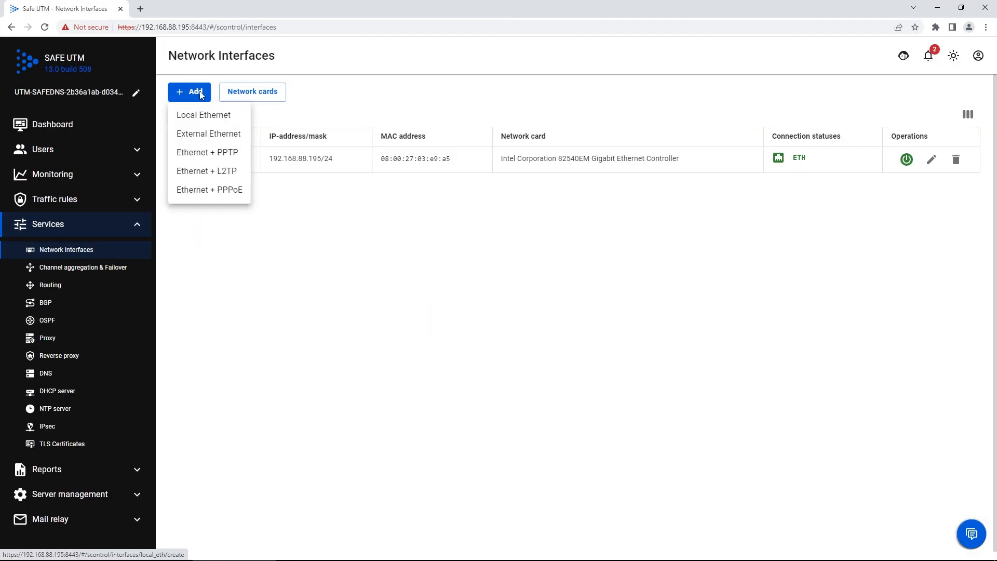
left_click(205, 116)
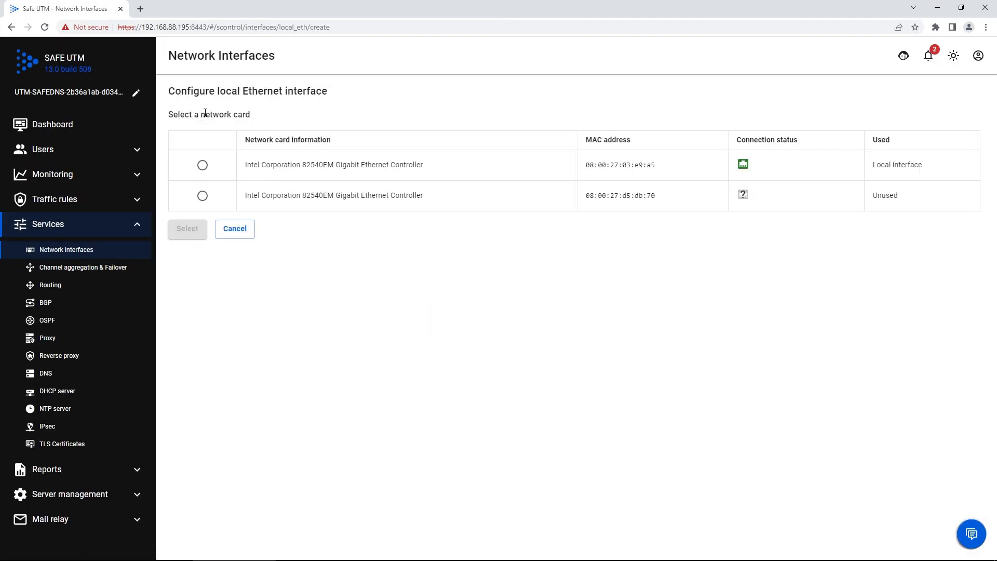
left_click(202, 196)
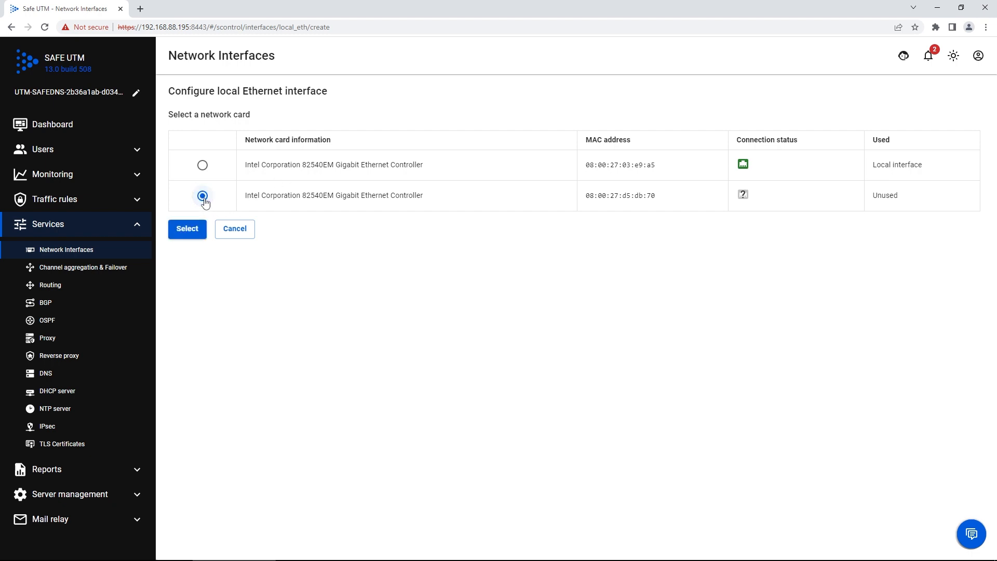
left_click(187, 234)
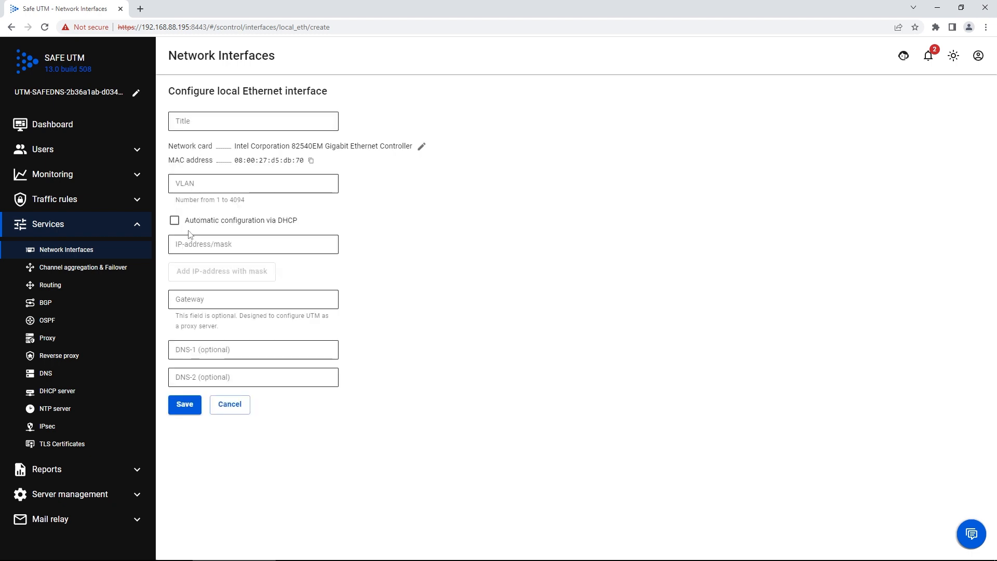
Save the interface with DHCP automatic configuration enabled and the title WAN.
left_click(174, 222)
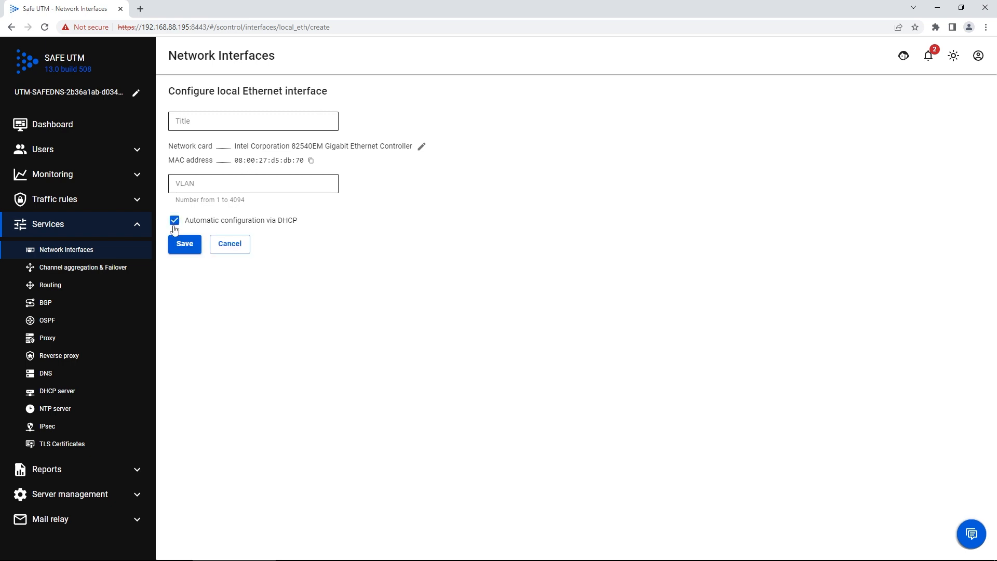
left_click(201, 126)
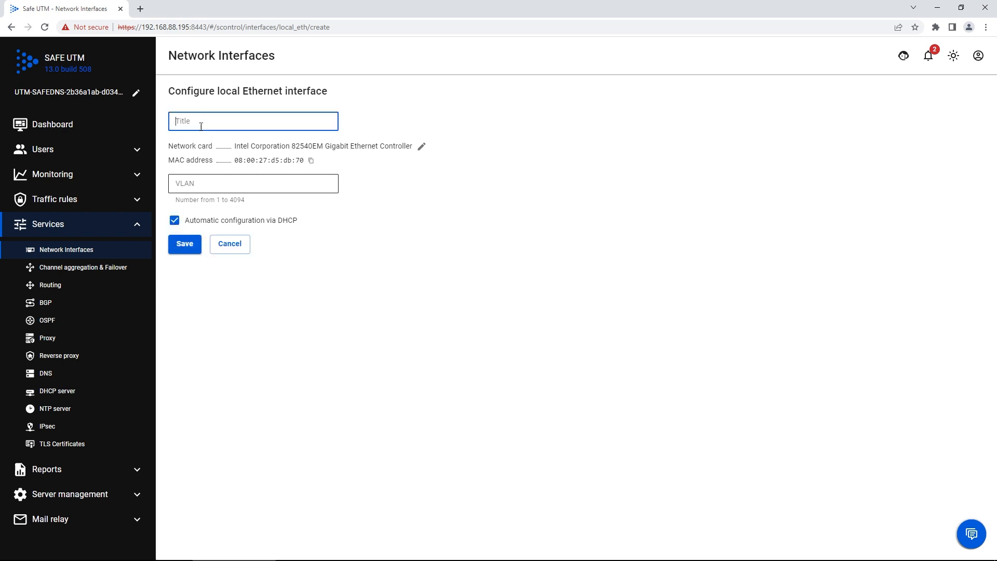
type("WAN")
left_click(188, 252)
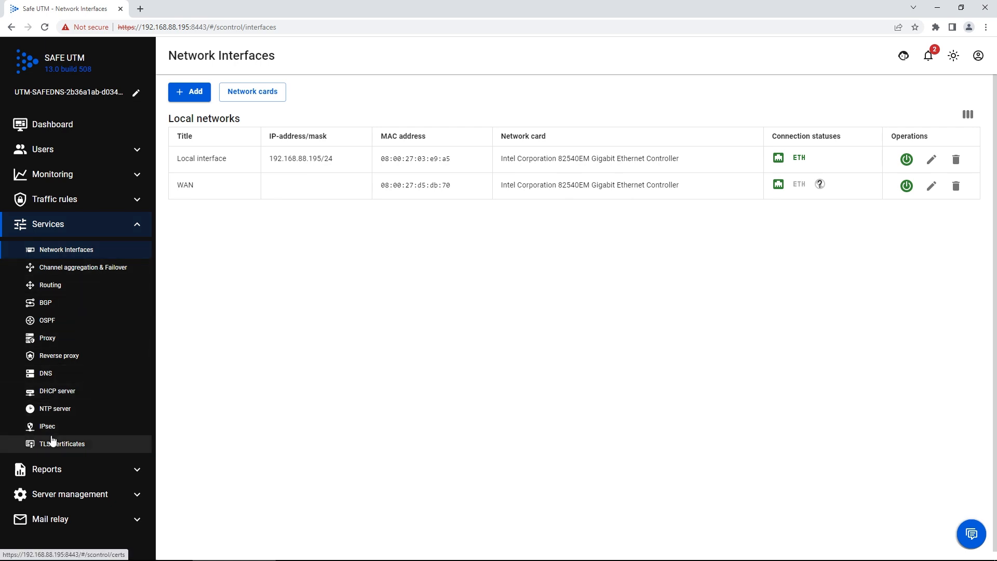
On the Proxy page, enable direct connections to the proxy on port 8080 and save.
left_click(47, 339)
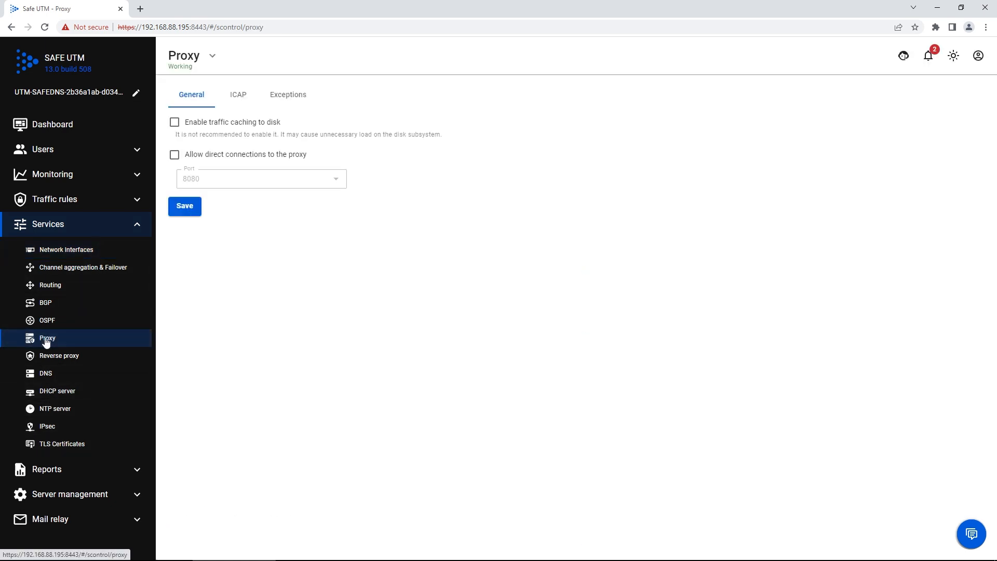
left_click(215, 158)
left_click(259, 181)
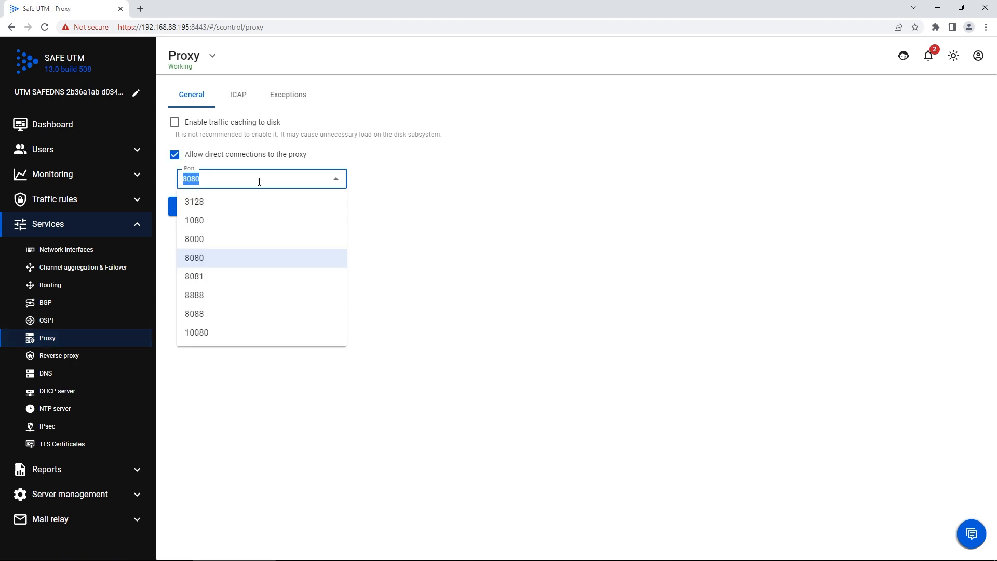
left_click(389, 173)
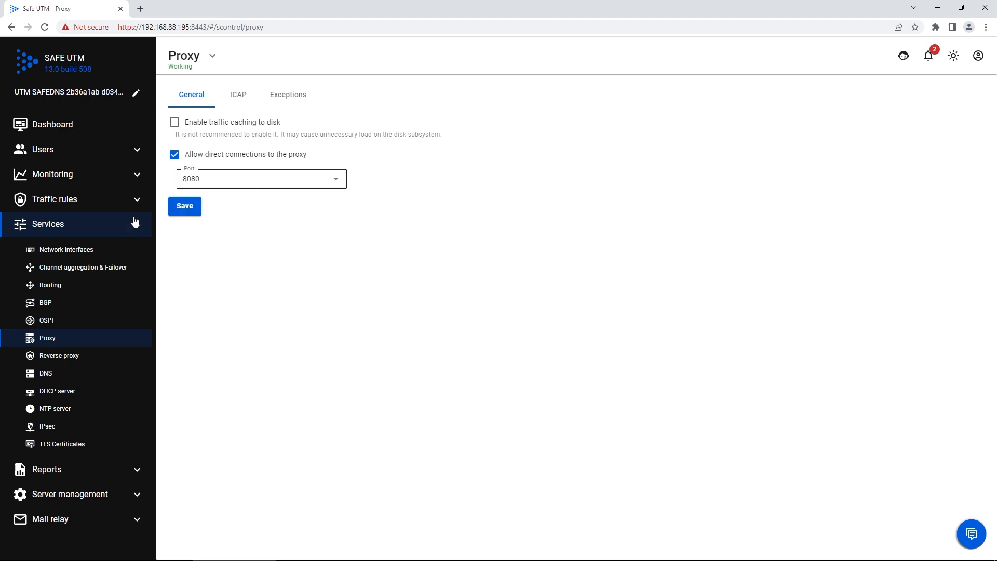
left_click(181, 210)
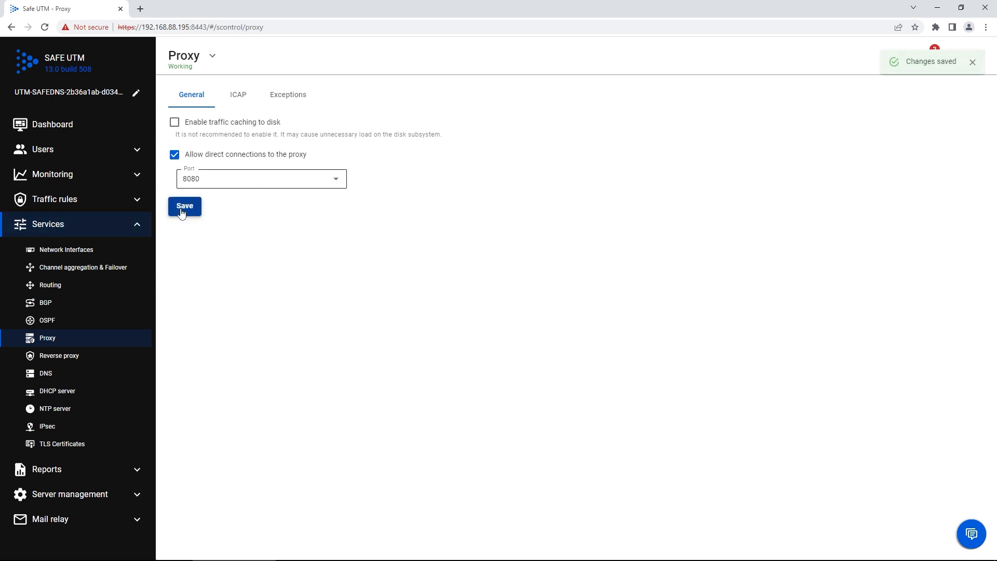